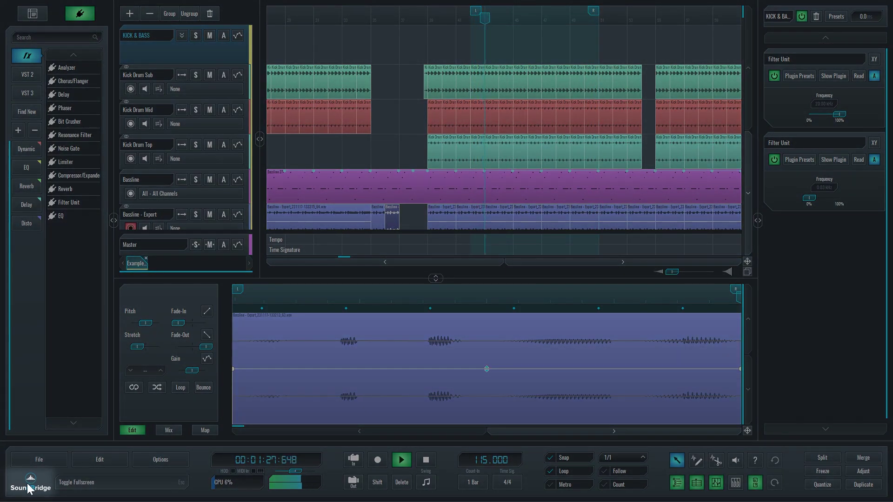
- Switch the program out of fullscreen and back into fullscreen
click(29, 487)
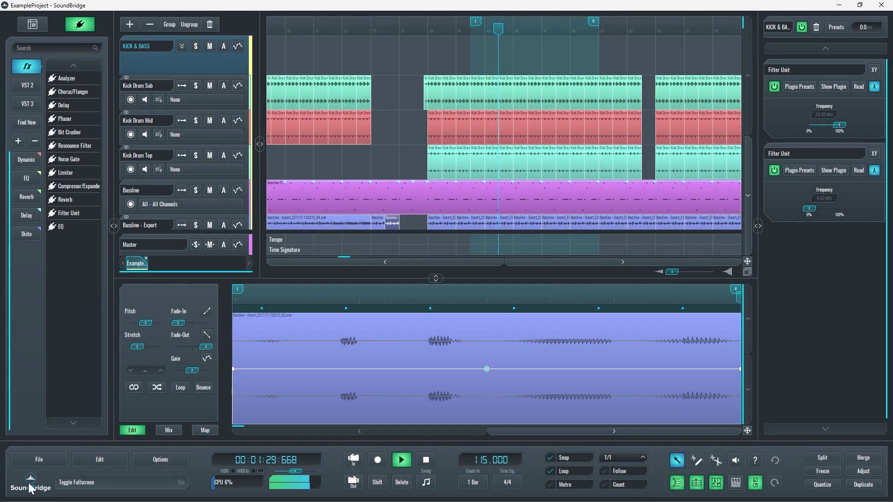
click(29, 487)
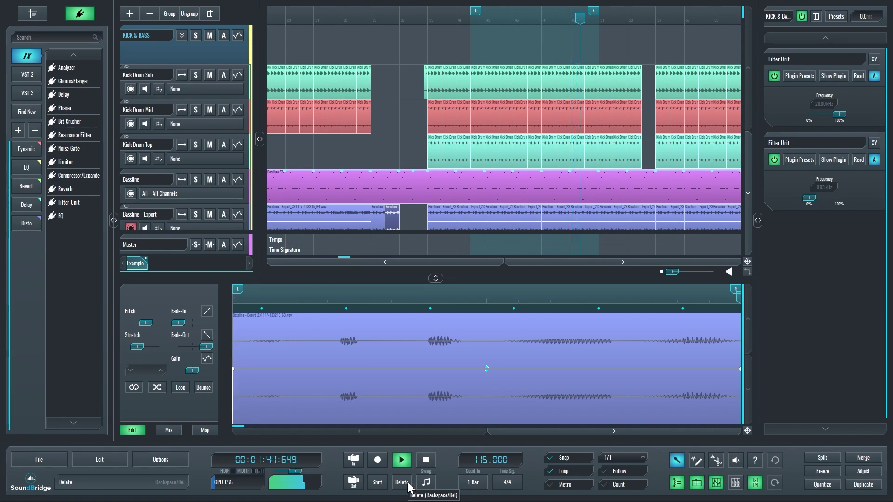
- Look through the file commands for creating, opening, saving and incrementally saving projects, and for importing MIDI and audio
click(61, 465)
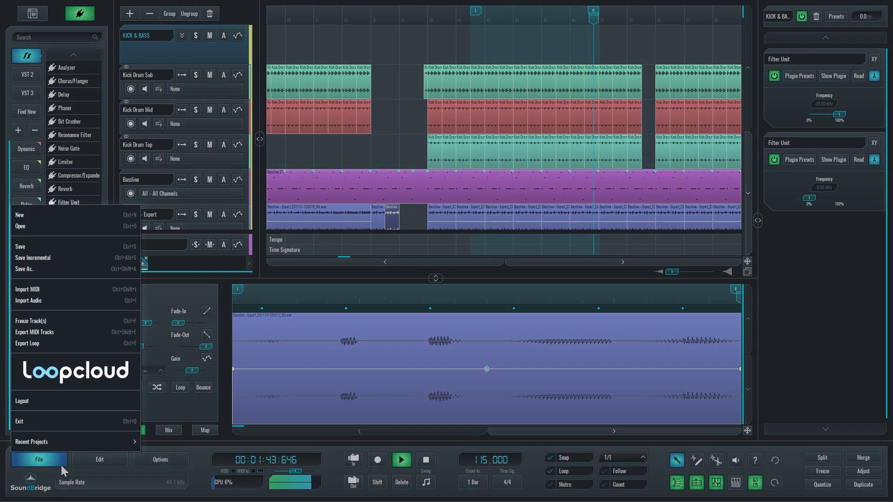
key(Down)
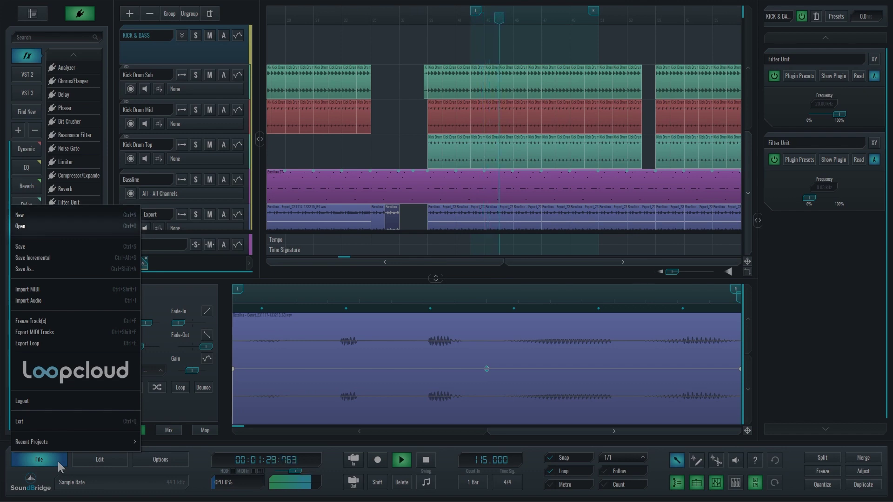
key(Down)
key(Down)
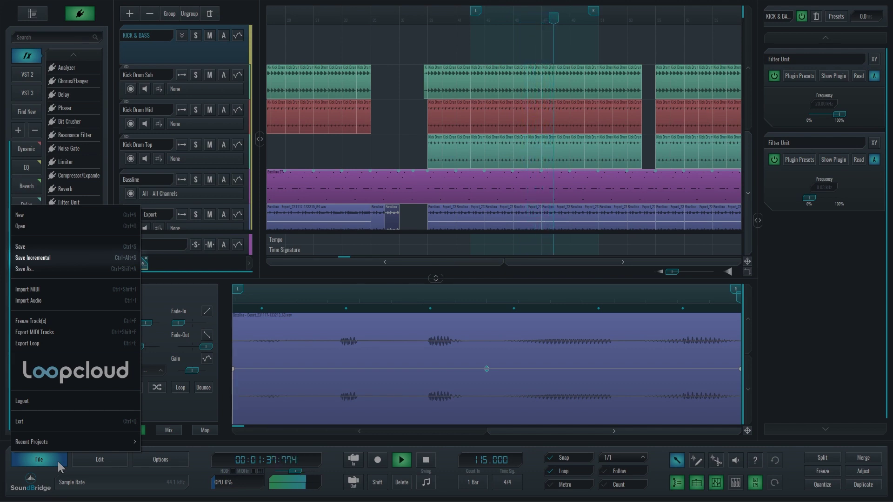
key(Down)
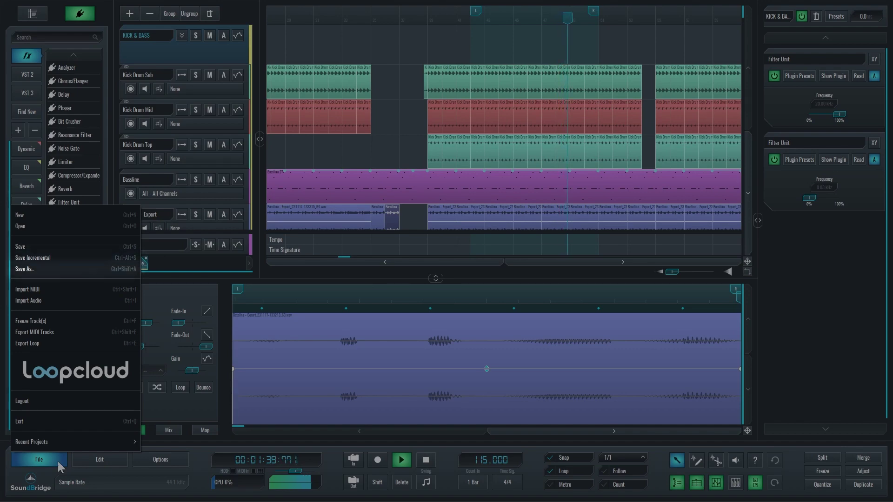
key(Down)
key(Down)
key(Up)
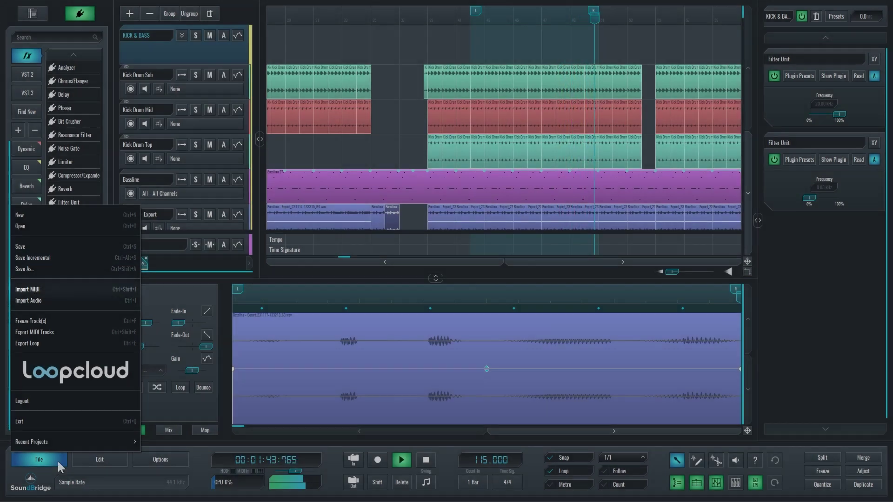
key(Down)
key(Down)
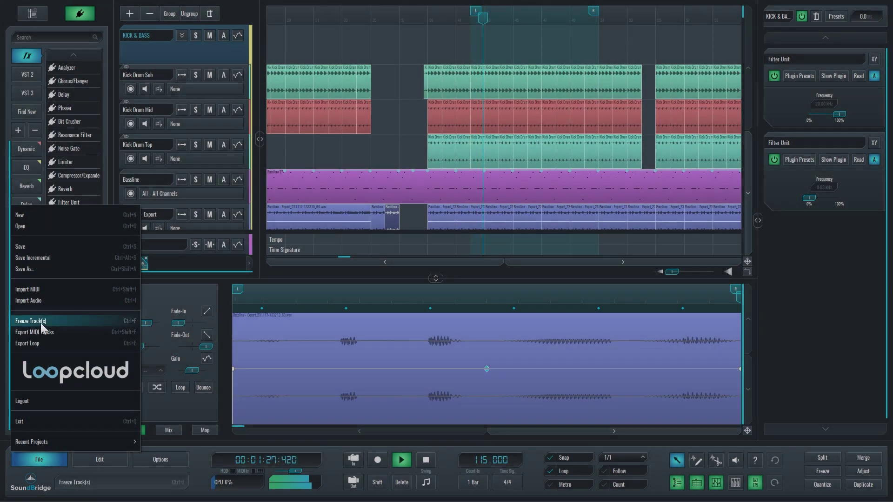
- Examine the Freeze Track(s) options for the New Track, File and In Place bounce targets, leaving In Place chosen, and close the dialog
click(41, 321)
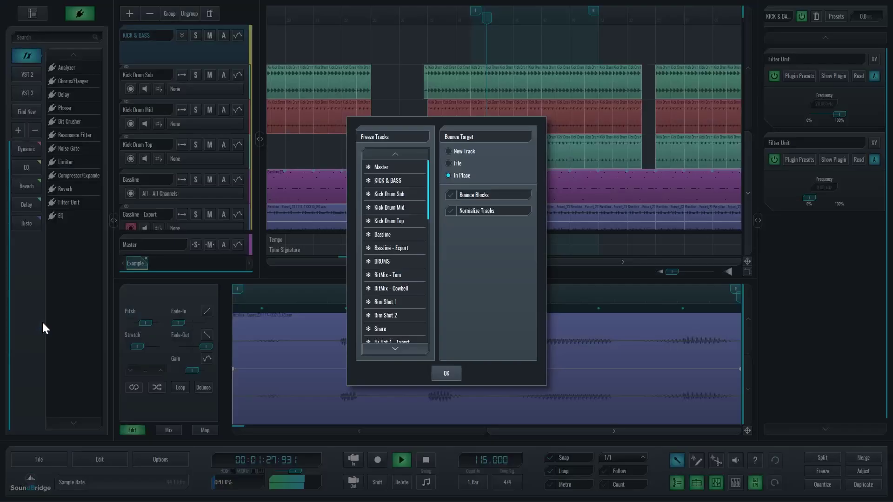
click(449, 151)
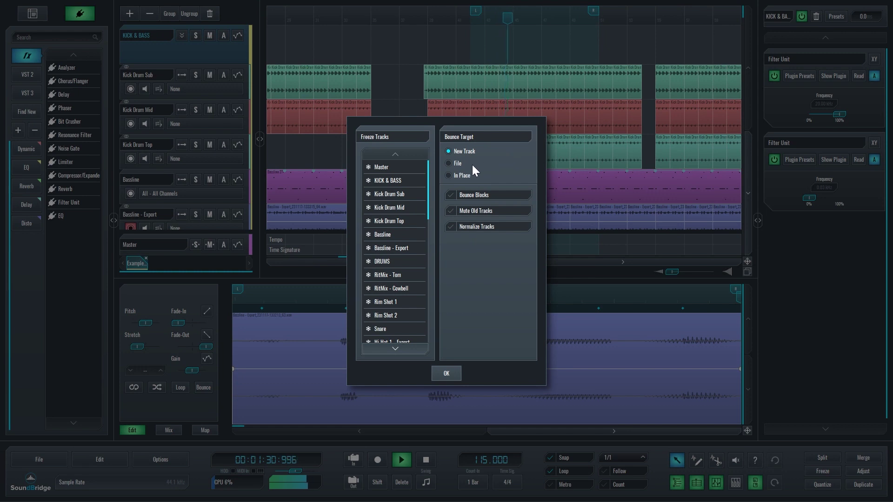
click(492, 163)
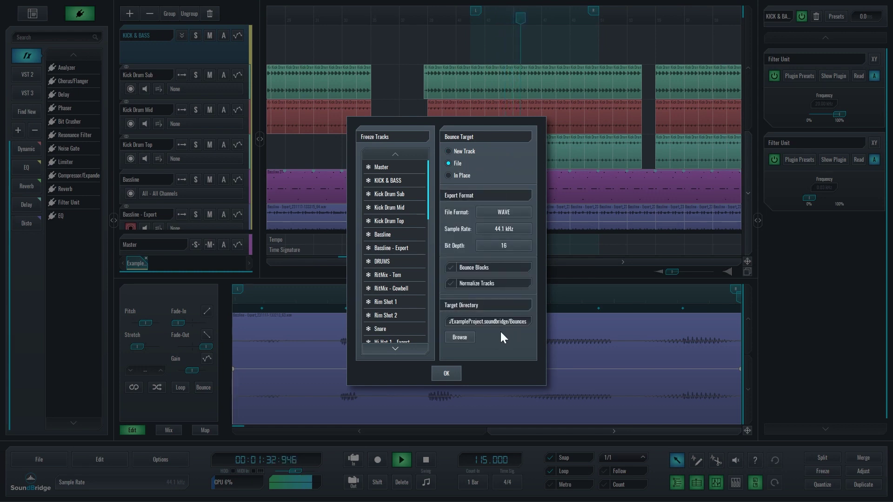
click(451, 172)
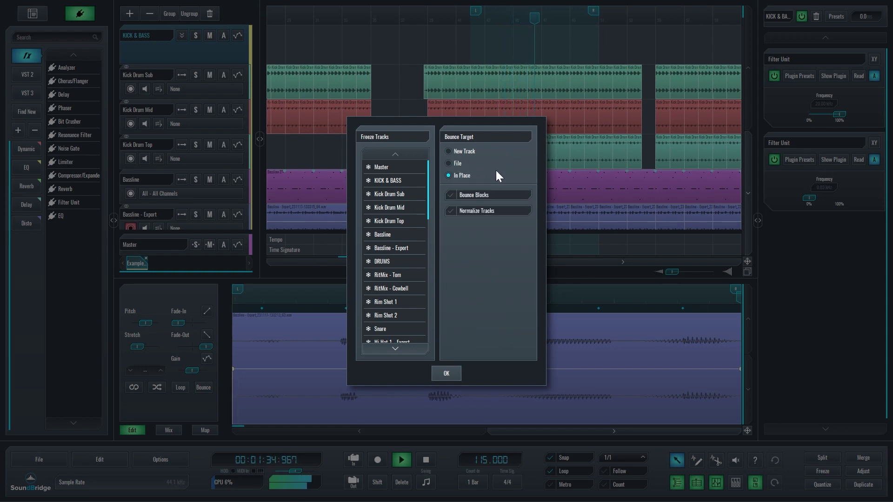
click(446, 373)
click(27, 459)
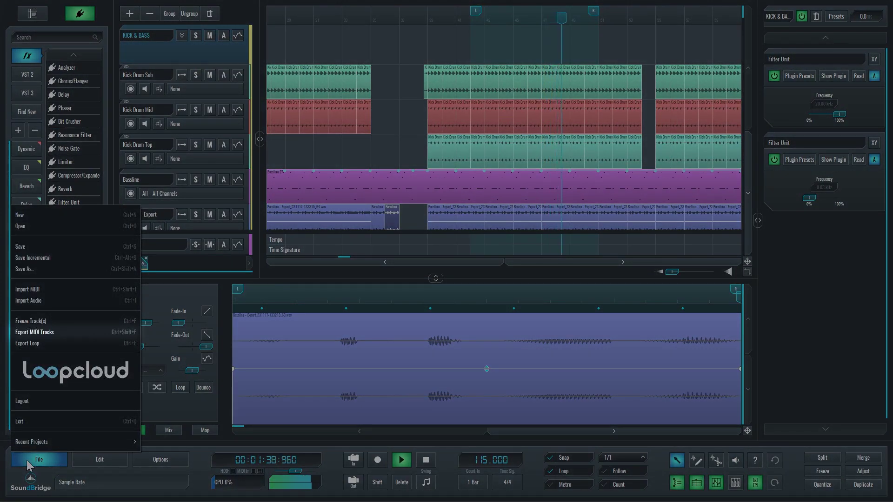
key(Down)
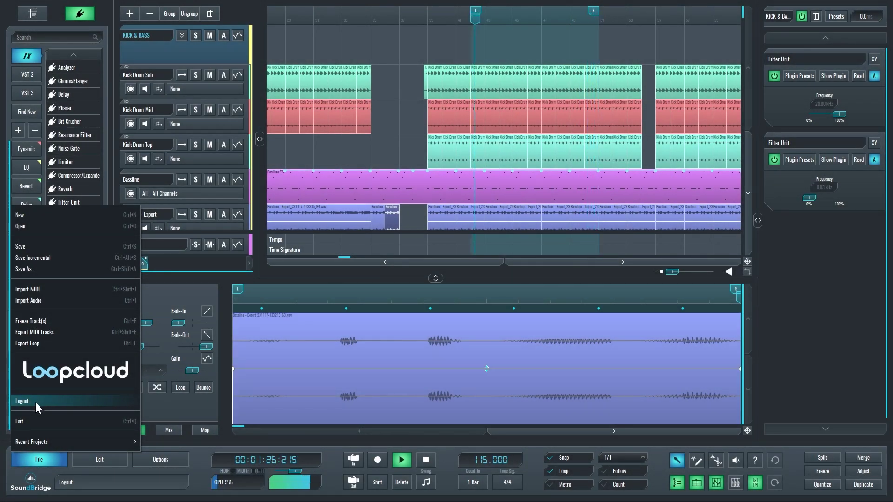
click(35, 400)
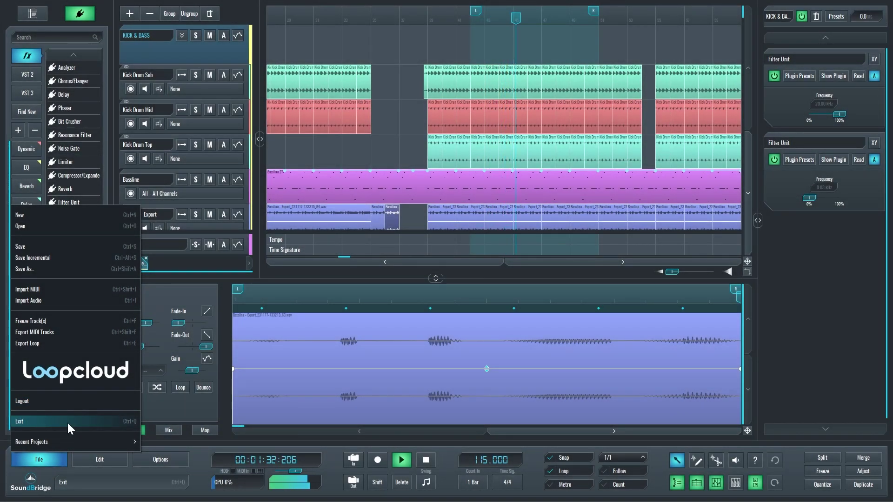
mouse_move(68, 441)
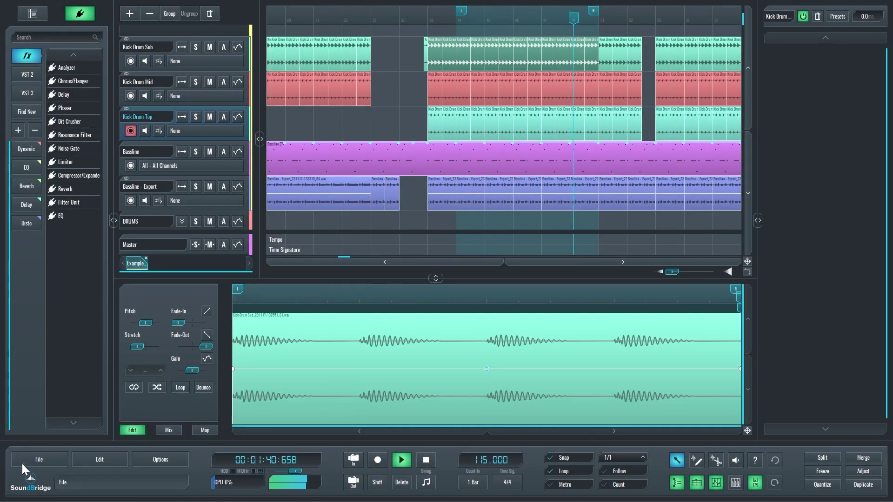
- Merge the two short blocks before the gap on the Bassline - Export track and move the merged block one bar later
click(88, 467)
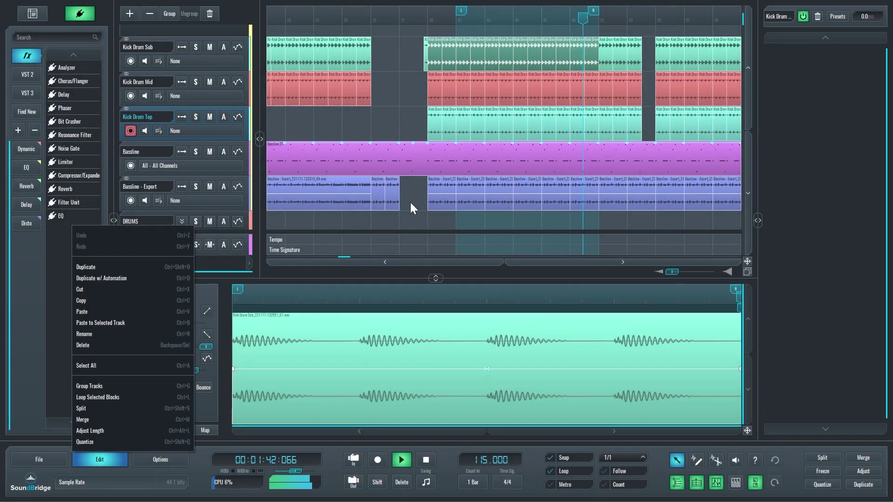
click(410, 202)
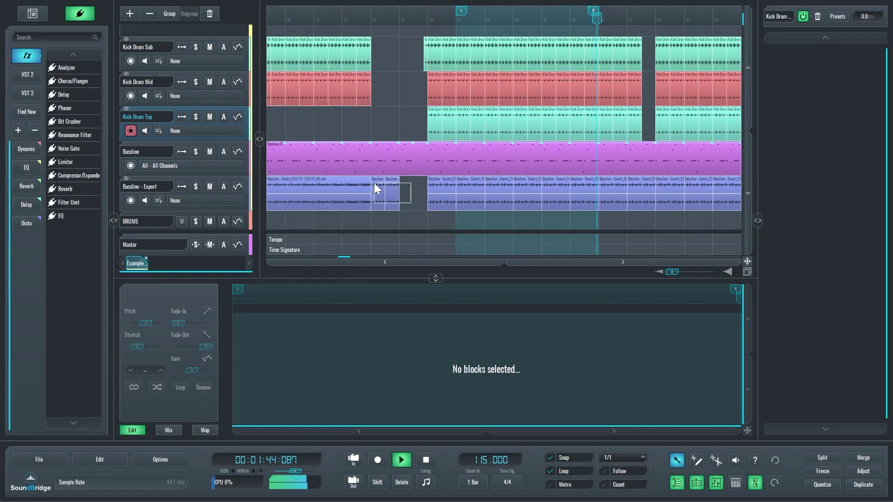
click(374, 186)
click(863, 458)
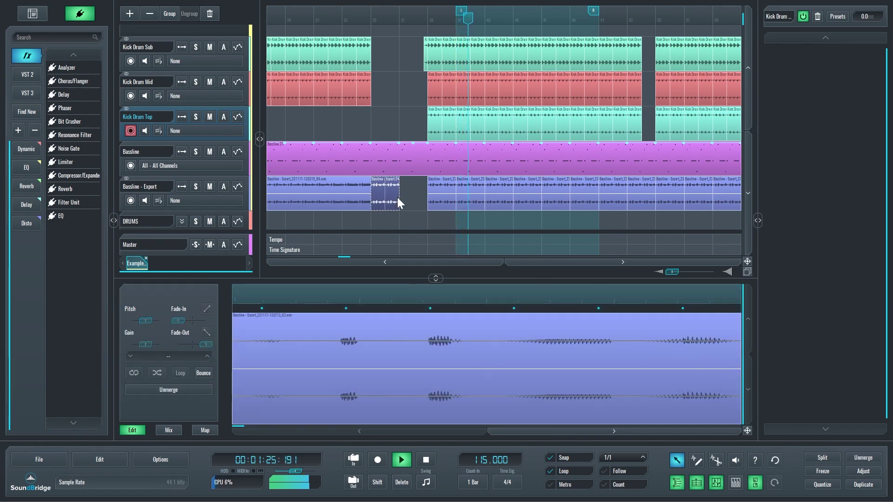
drag(401, 194, 414, 193)
click(115, 458)
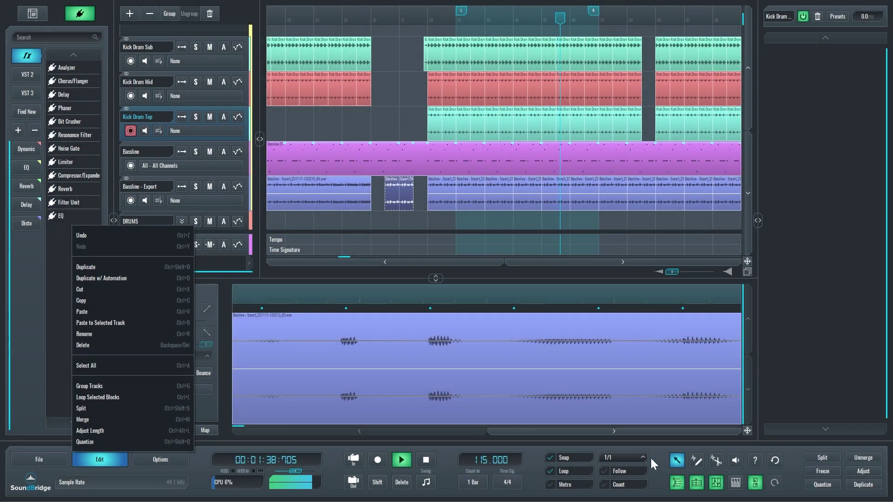
click(635, 457)
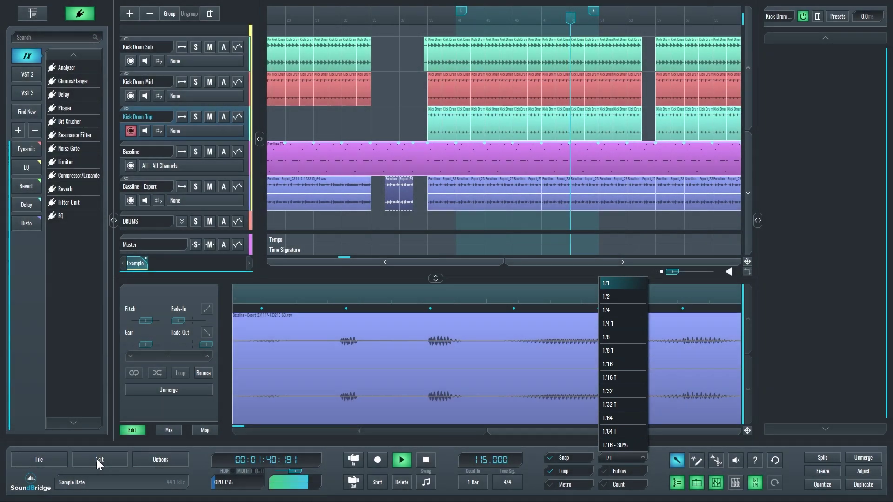
click(96, 458)
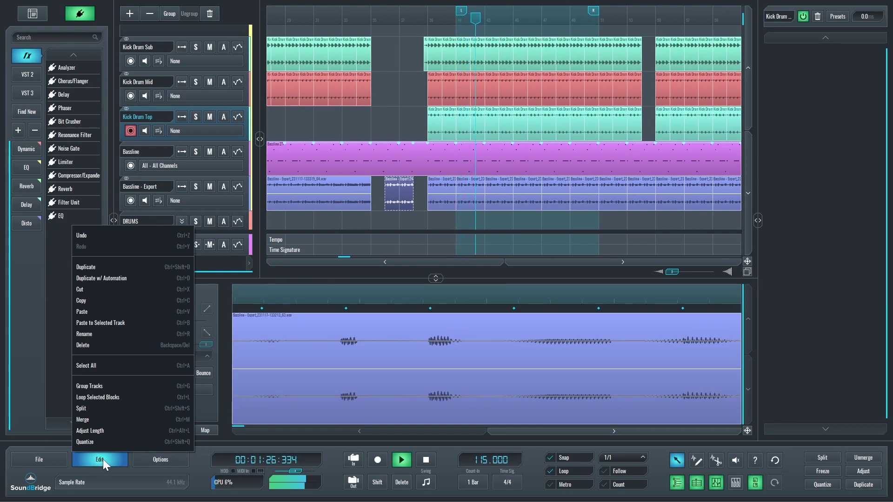
- Open the preferences and examine the Audio, MIDI, Plugin Locations and Black List settings
click(181, 459)
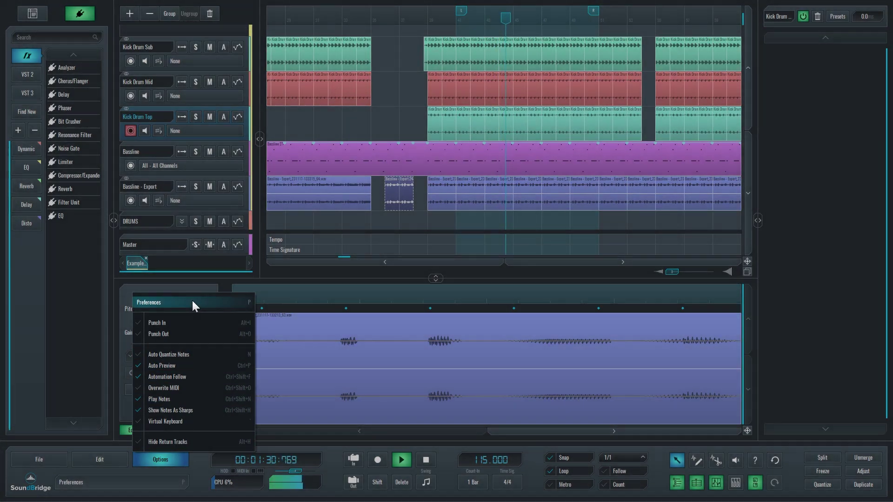
click(193, 302)
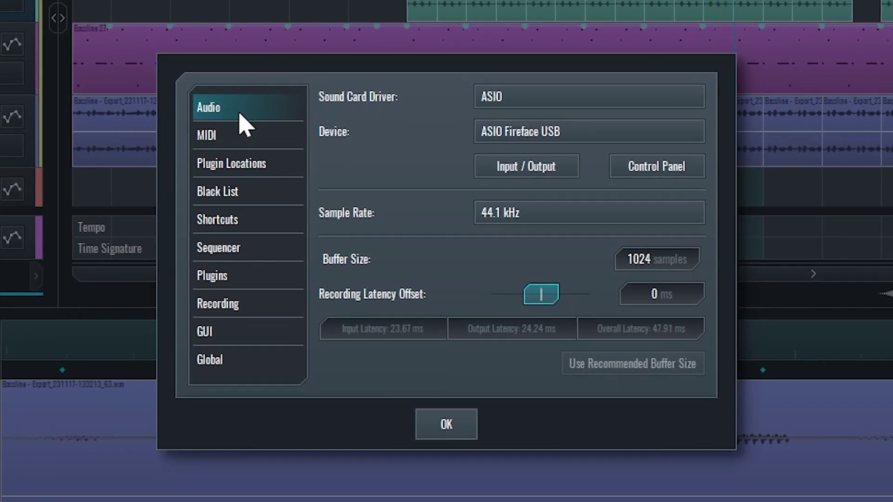
click(224, 139)
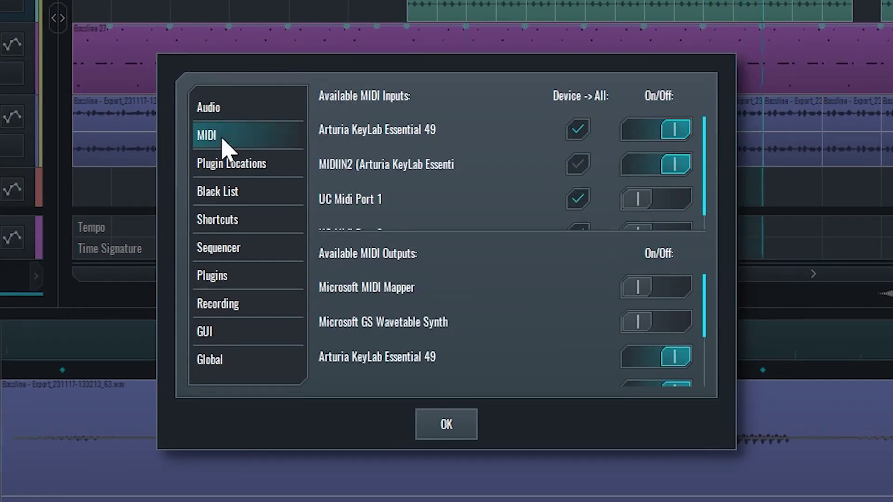
click(266, 163)
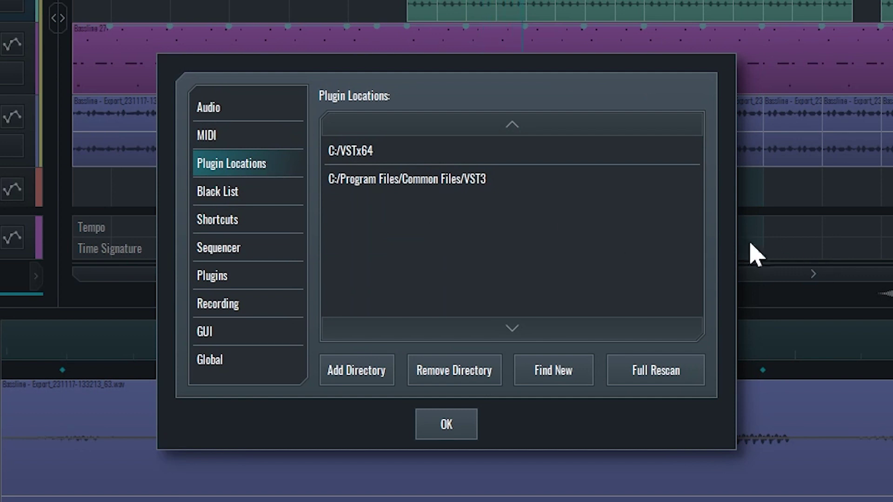
click(241, 184)
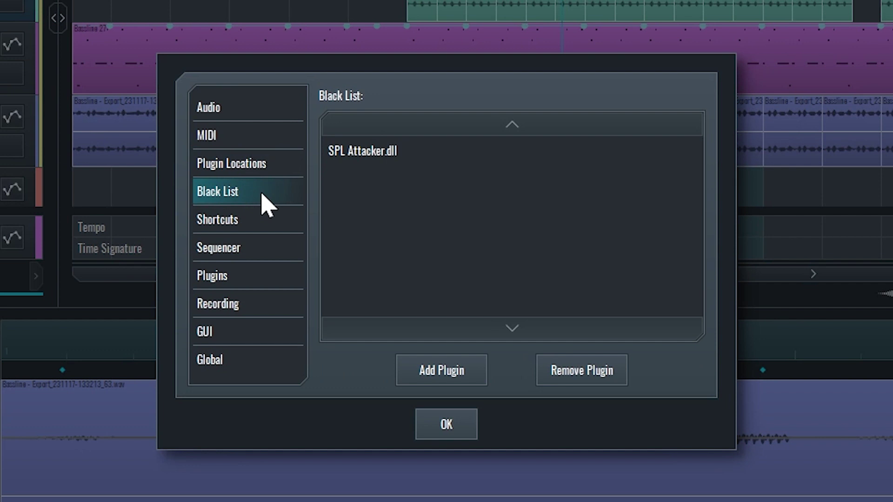
- Examine the Shortcuts, Sequencer, Plugins, Recording, GUI and Global settings, and close the preferences
click(240, 223)
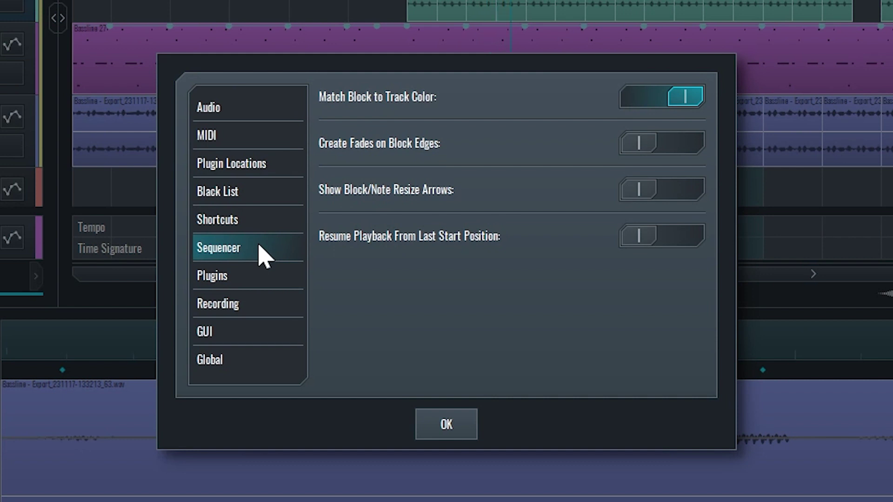
click(266, 284)
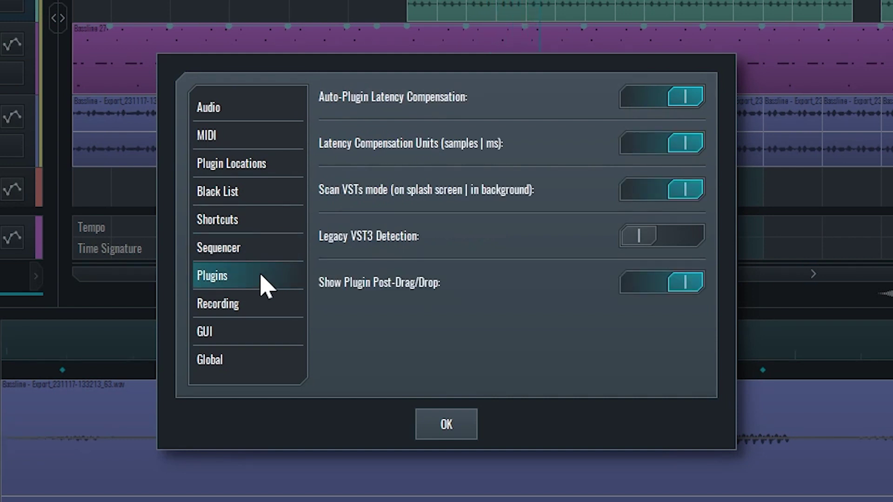
click(258, 313)
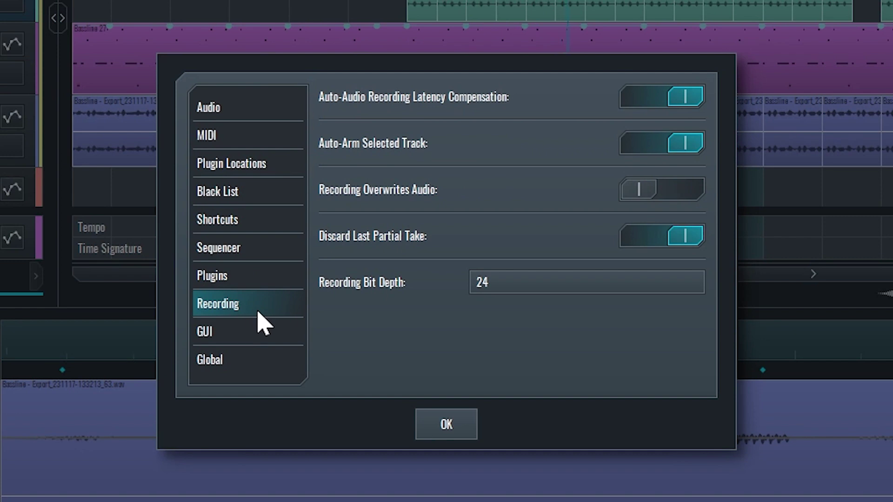
click(258, 333)
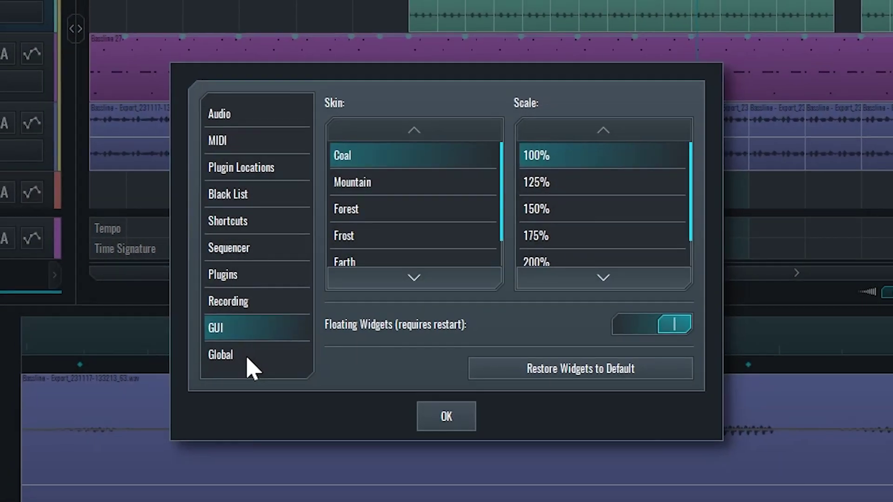
click(239, 362)
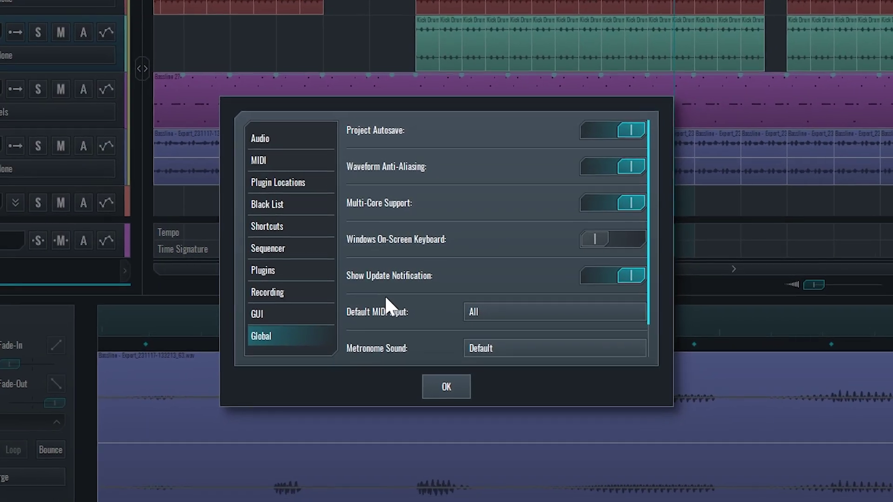
scroll(379, 300, down, 1)
scroll(395, 288, up, 1)
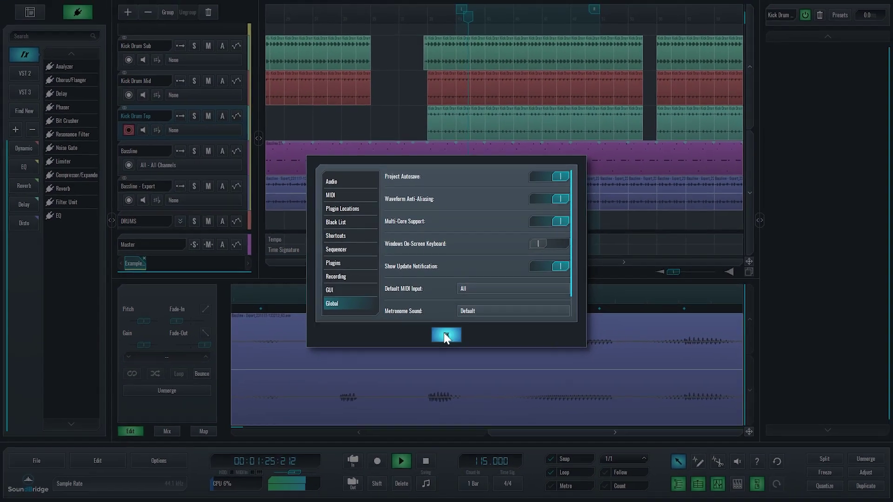
click(444, 342)
click(126, 481)
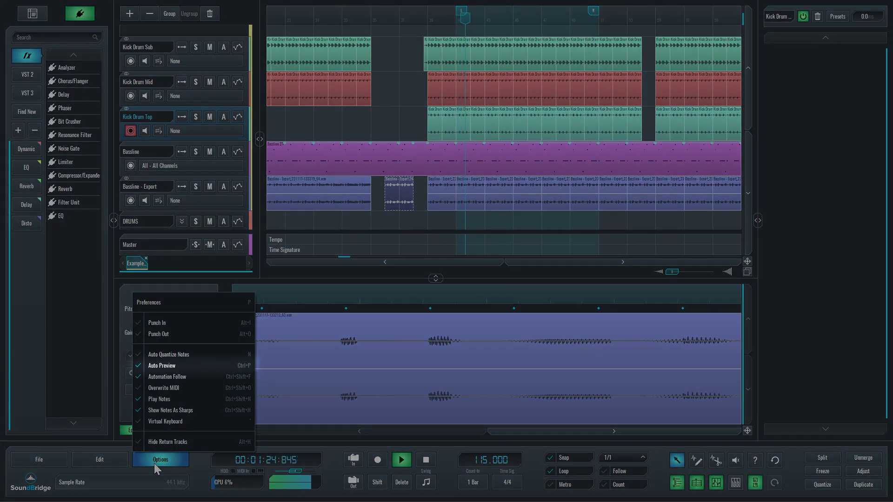
key(Down)
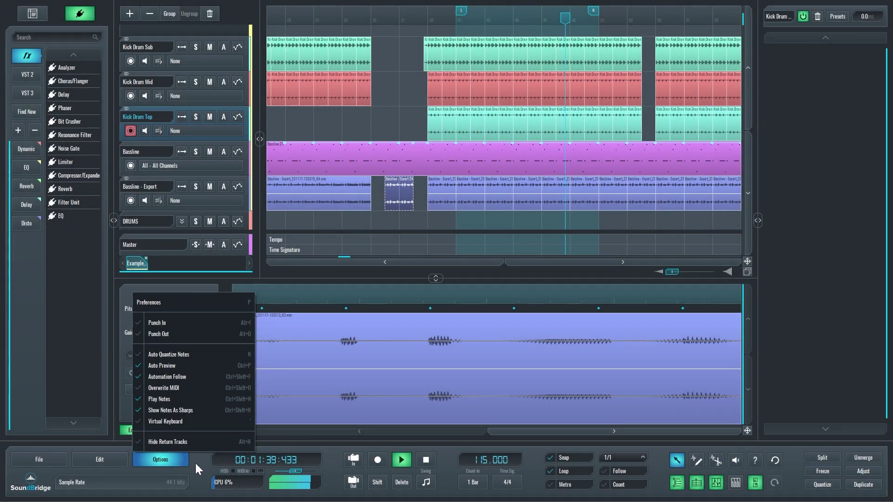
- Set the metronome volume to 50 % and toggle punch in and punch out on and off
click(195, 464)
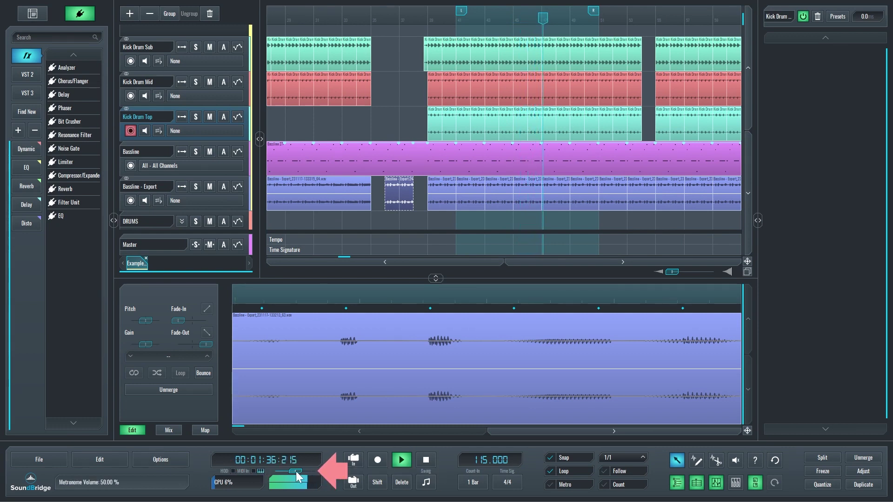
mouse_move(304, 471)
mouse_down()
mouse_move(284, 471)
mouse_move(297, 473)
mouse_up()
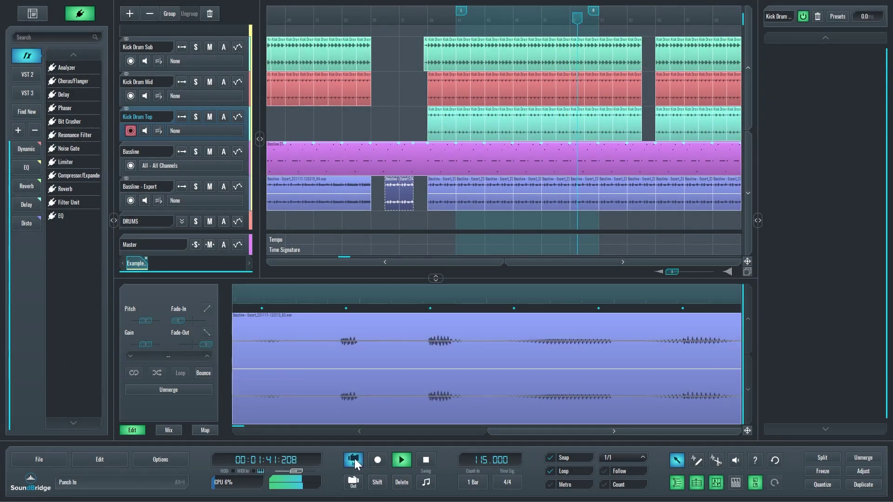
click(354, 482)
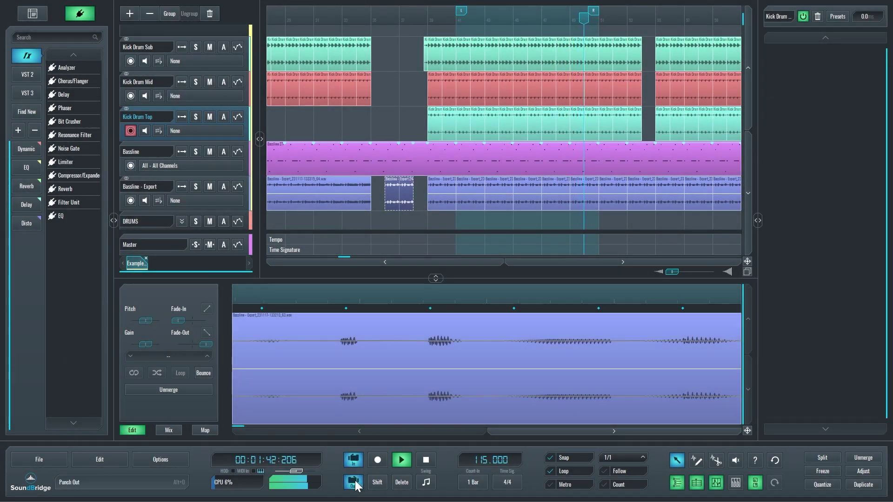
click(353, 484)
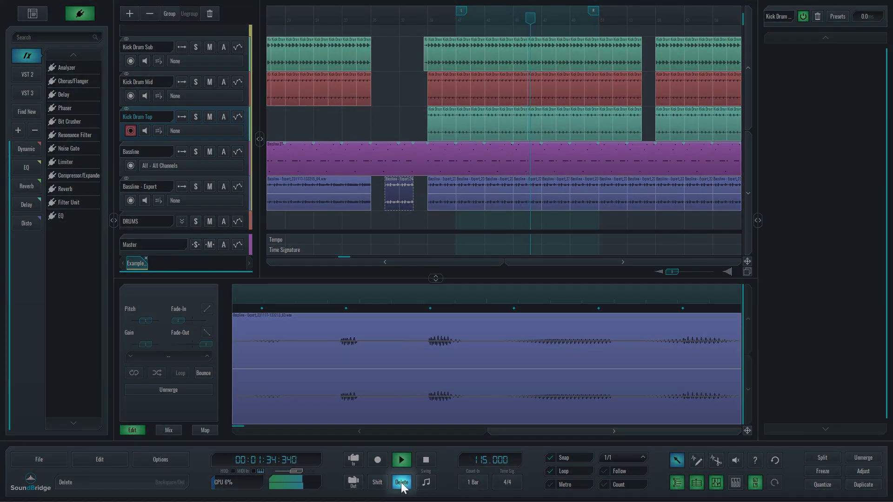
- Delete the selected block on the Bassline - Export track, toggle Shift, and undo the deletion
click(402, 483)
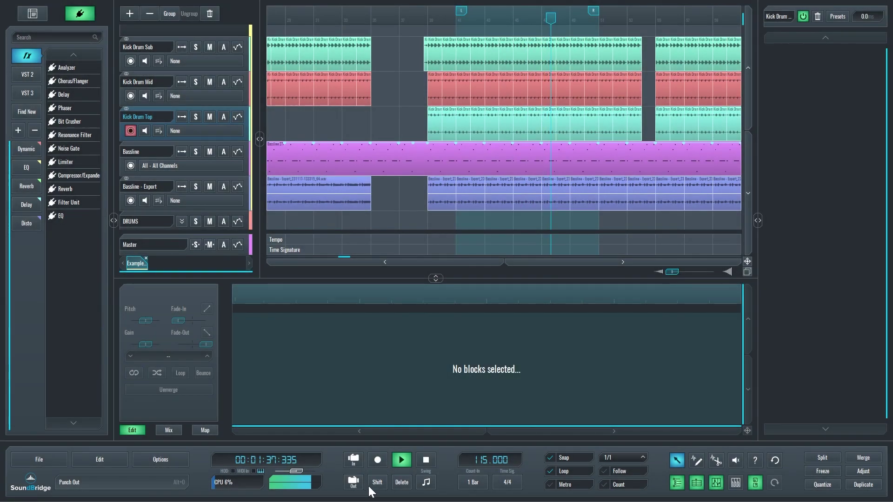
click(378, 483)
click(378, 485)
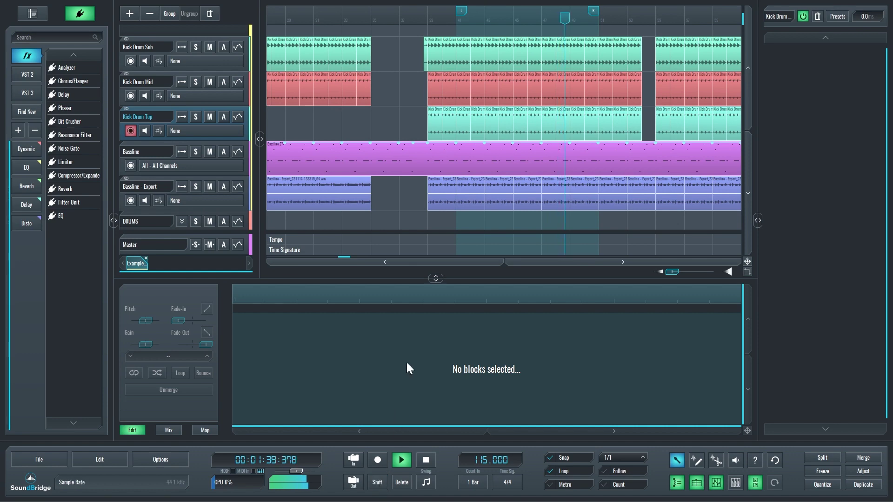
key(ctrl+z)
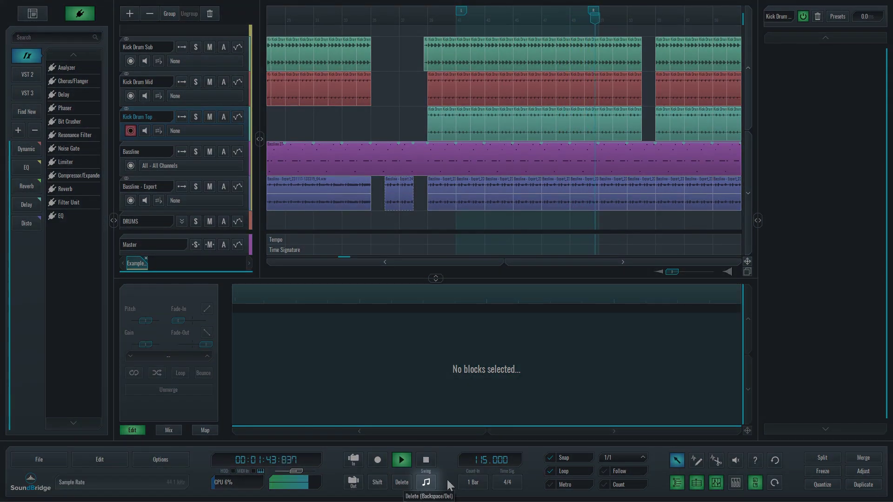
- Add a 1/32 swing of 73% to the snap presets and quantize with it, closing the swing settings
click(428, 482)
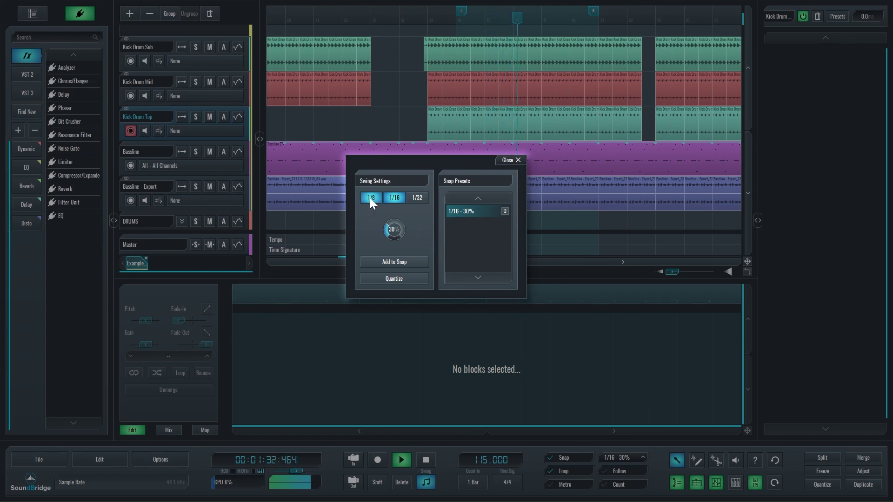
click(414, 197)
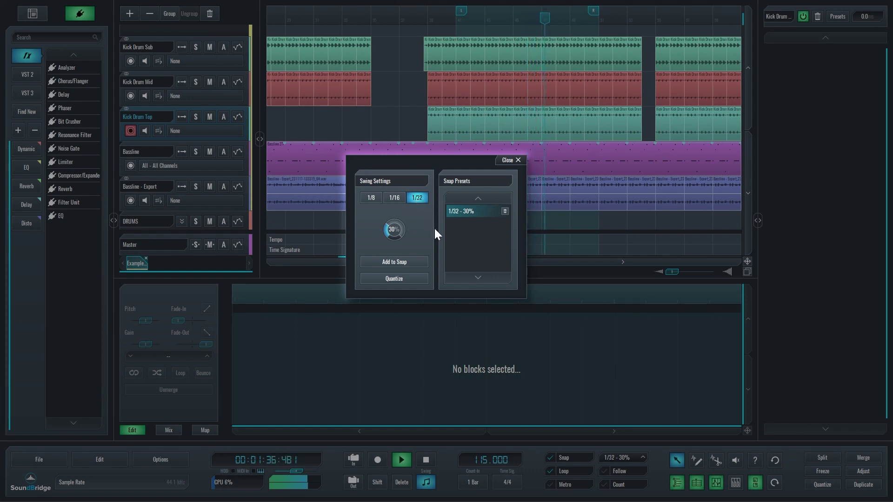
scroll(395, 229, up, 3)
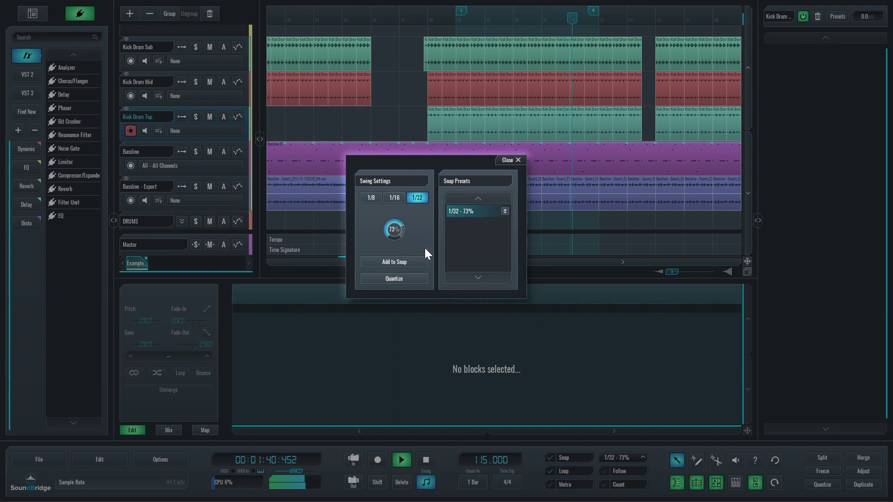
click(414, 261)
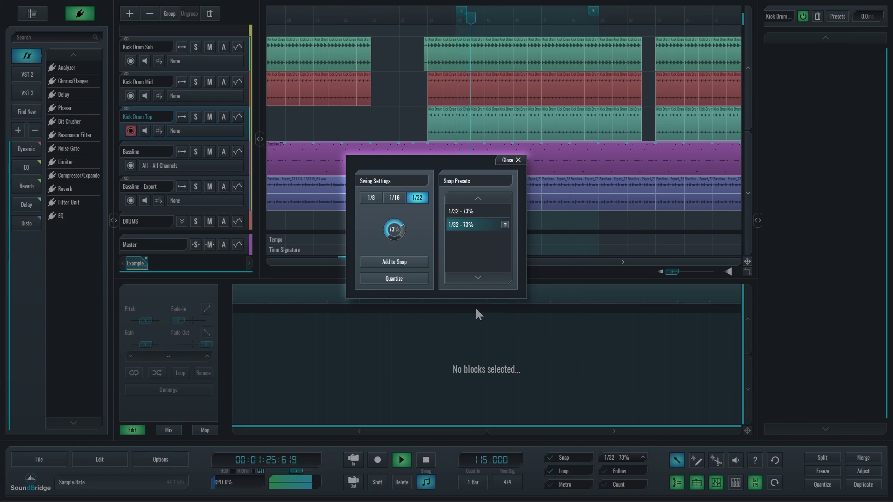
click(403, 279)
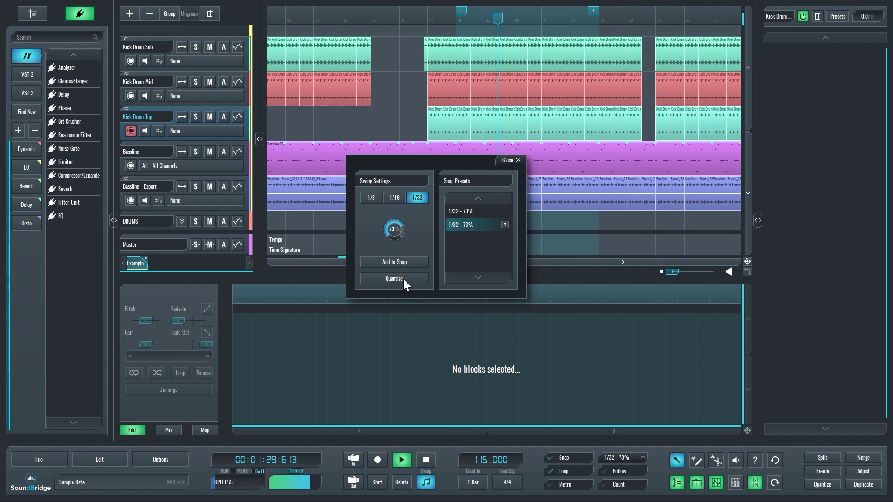
click(512, 160)
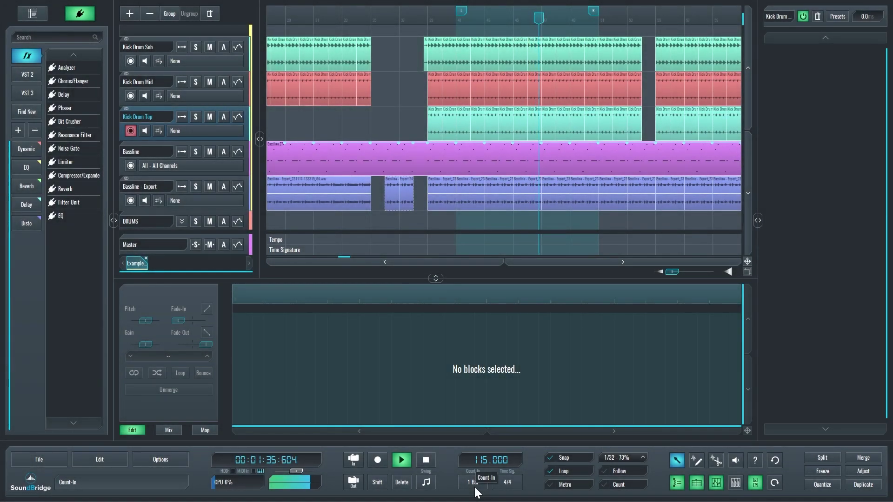
- Set the project tempo to 134 and try the time signature controls, leaving the signature at 4/4
scroll(485, 465, down, 4)
scroll(485, 465, up, 20)
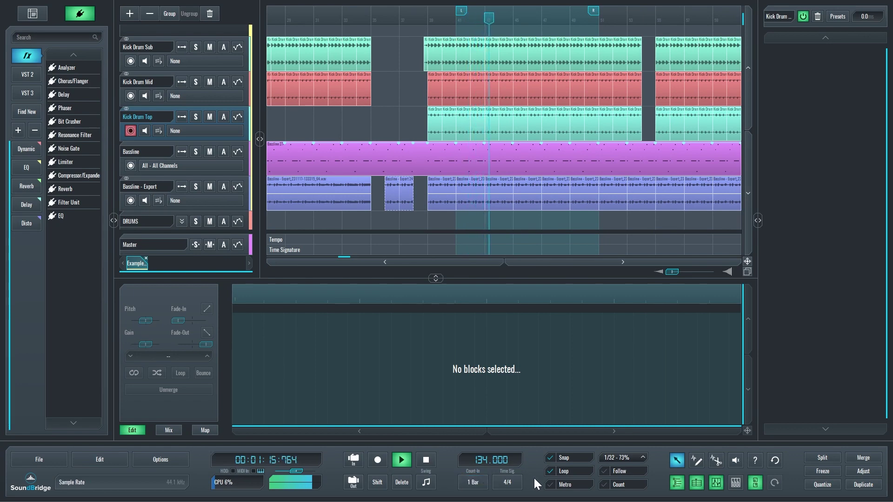
click(509, 482)
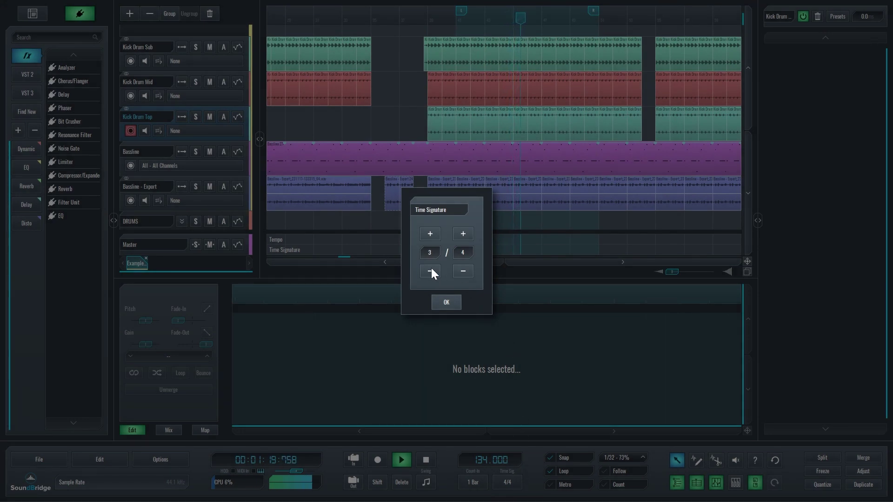
click(463, 272)
click(463, 234)
click(446, 303)
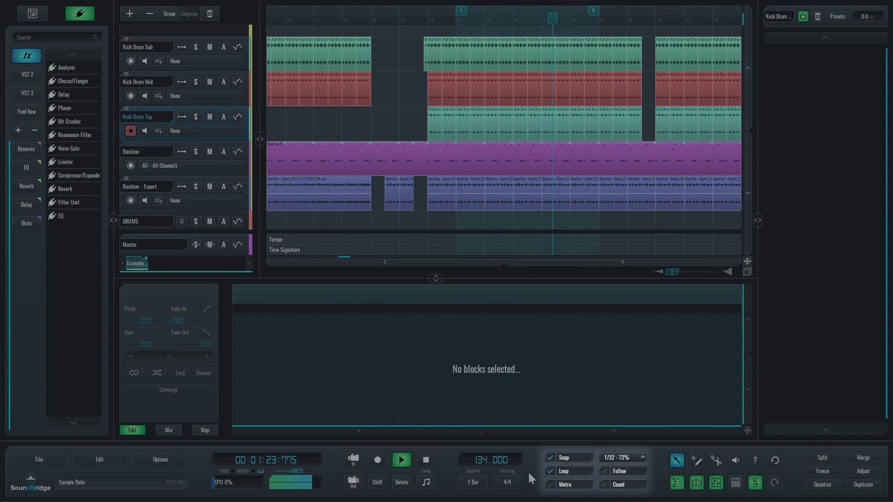
- Try a snap resolution of 1/16 and set it to 1/32
click(643, 457)
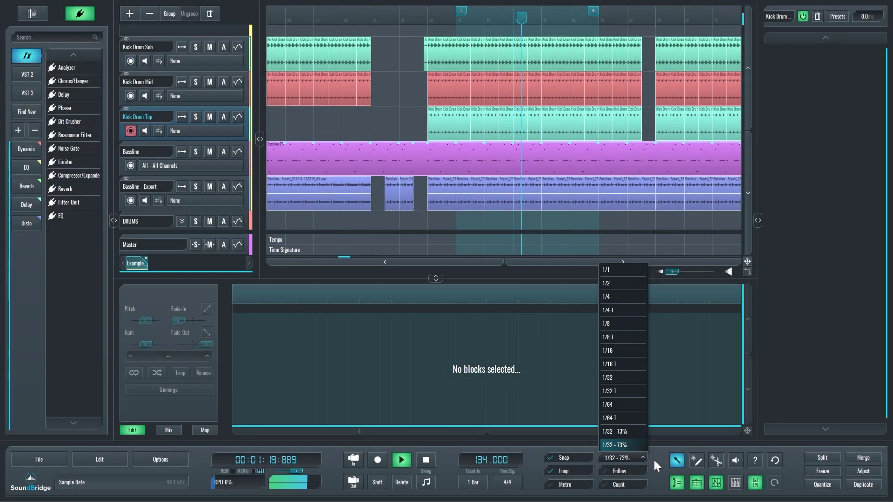
click(630, 353)
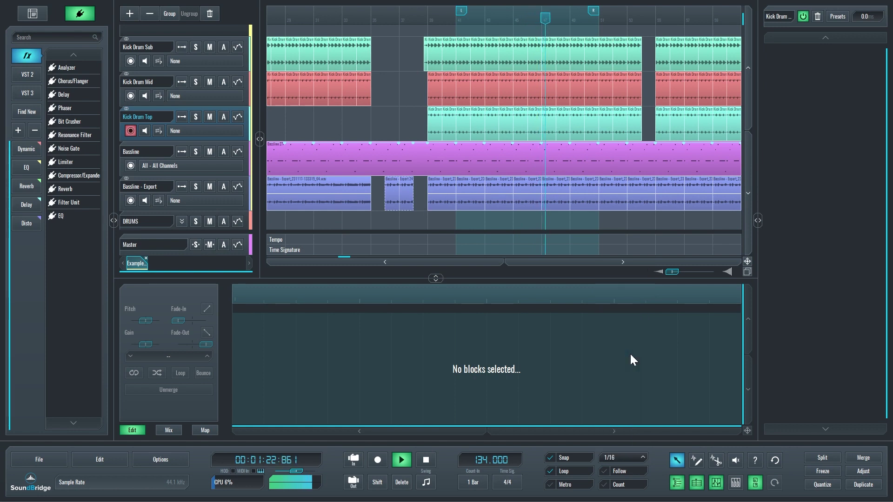
click(634, 454)
click(621, 375)
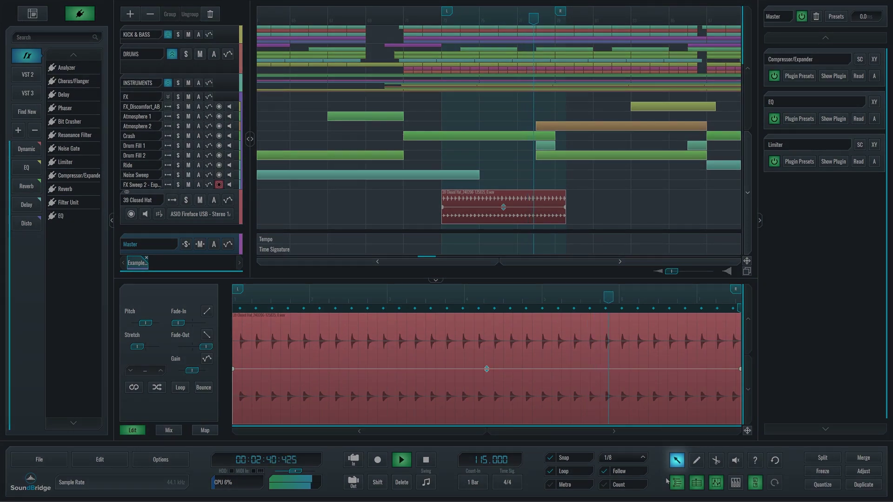
- Place five markers on transients of the 39 Closed Hat waveform using the Draw tool's alternate mode
click(695, 461)
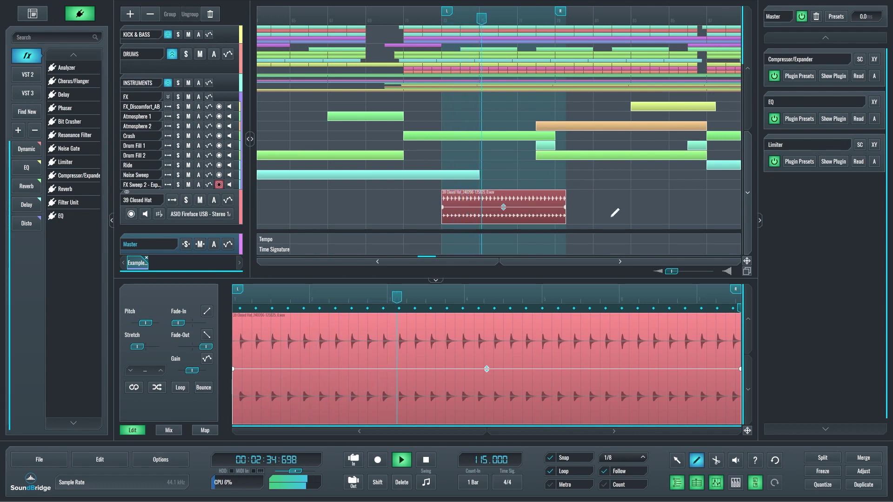
click(570, 335)
click(616, 337)
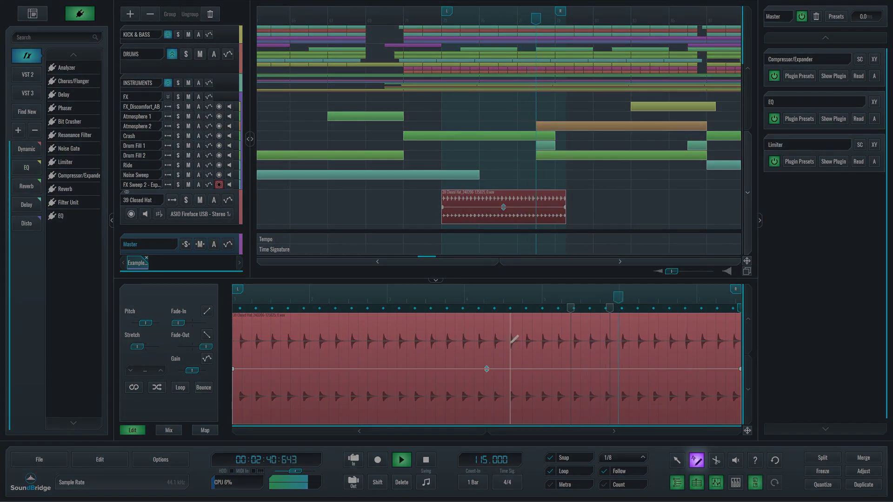
scroll(514, 343, up, 2)
click(512, 328)
click(475, 335)
click(445, 334)
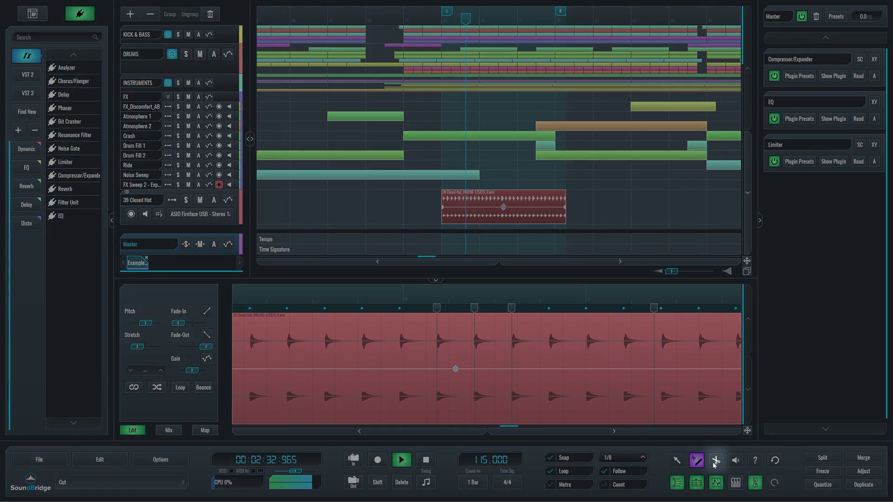
- Split the 39 Closed Hat block at a transient in its waveform using the Cut tool's alternate mode
click(716, 462)
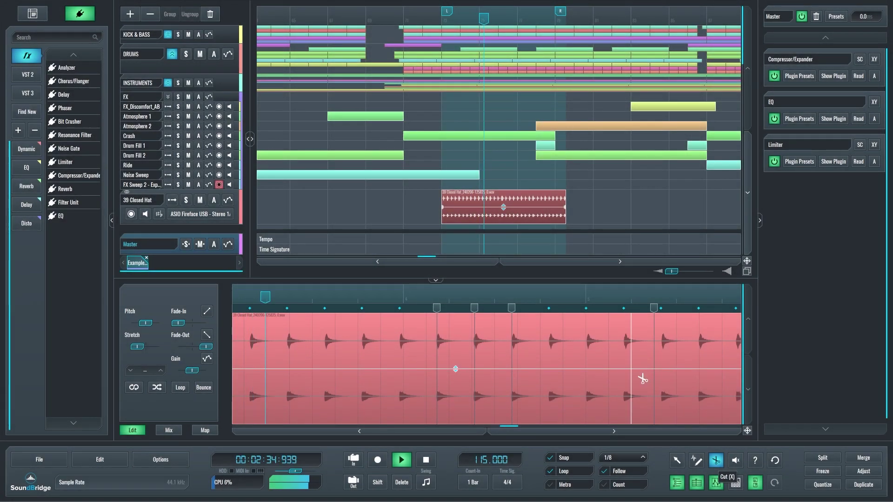
click(716, 461)
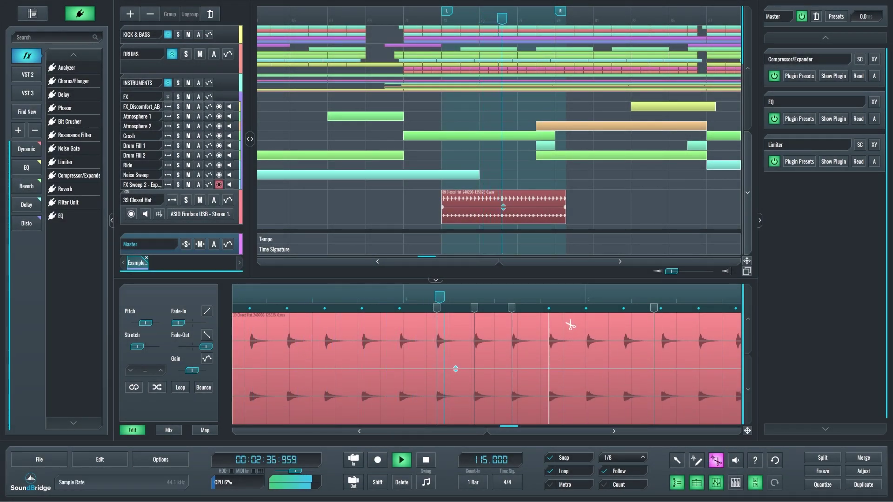
click(589, 336)
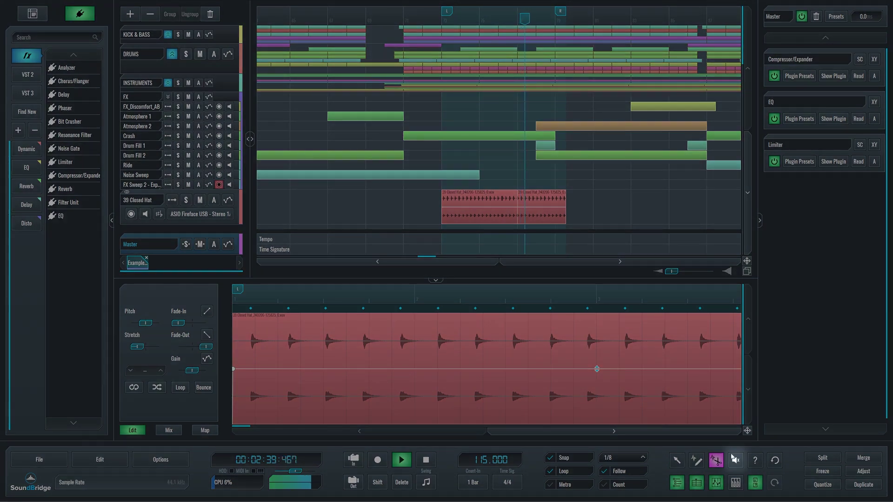
- Mute the second 39 Closed Hat block, the Noise Sweep block and the longer Drum Fill 2 block, and return to the Select tool
click(735, 459)
click(542, 207)
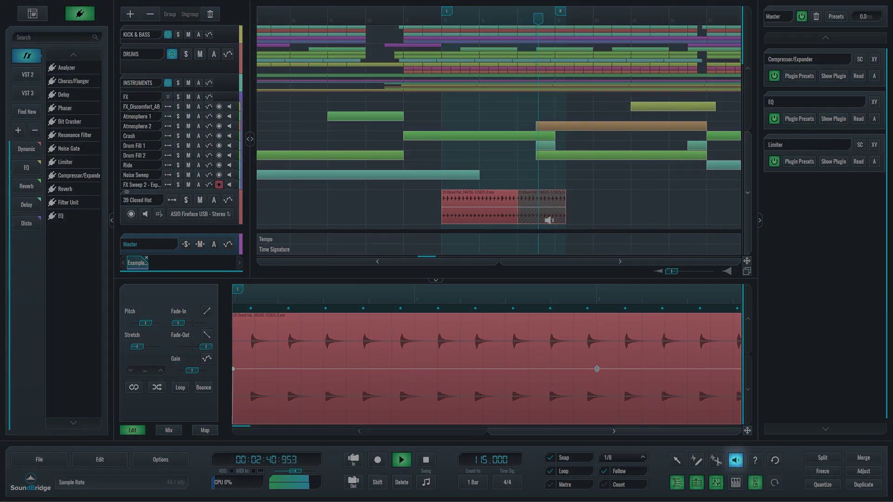
click(476, 175)
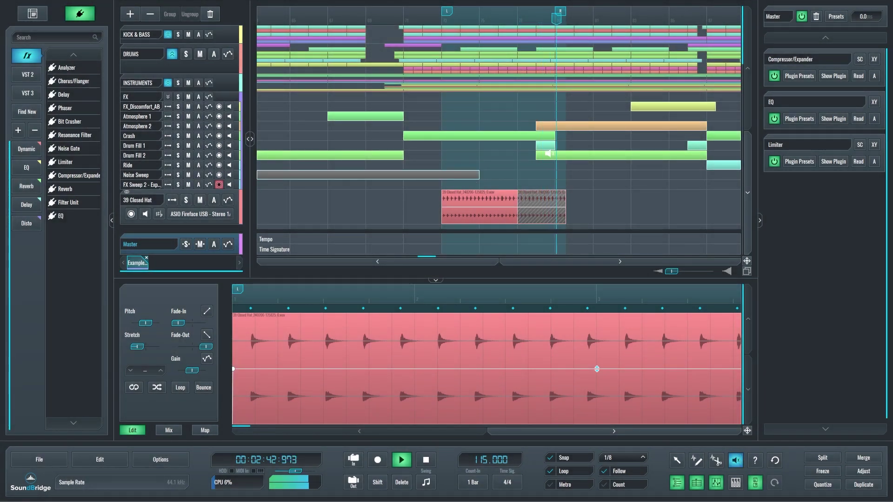
click(553, 155)
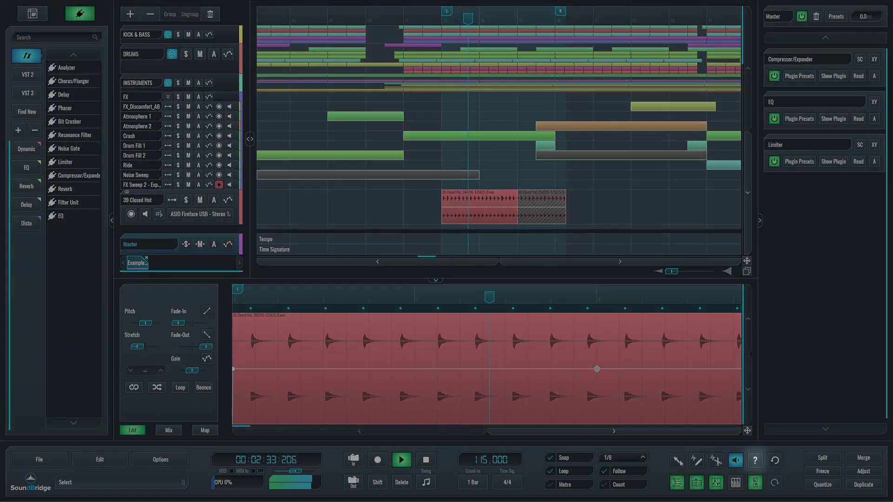
click(676, 460)
- Open the in-app tutorials, view the Preferences pages for Audio (Part 2) and MIDI, and close them
click(758, 463)
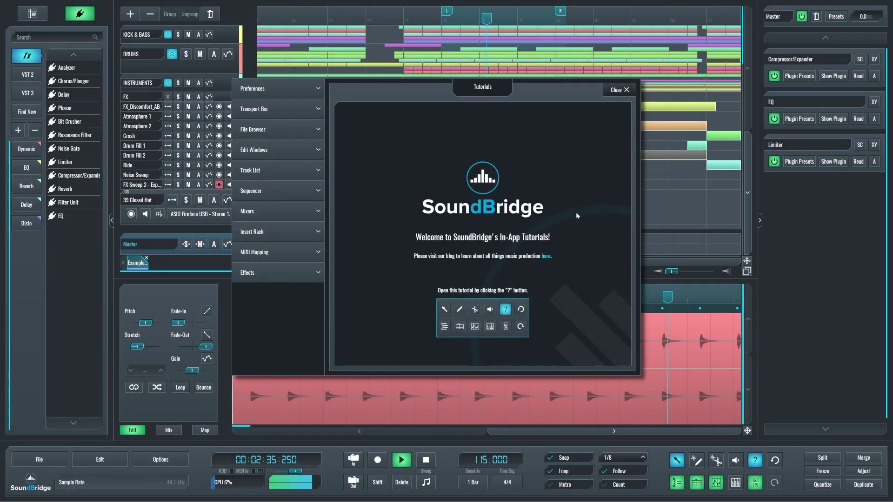
click(289, 89)
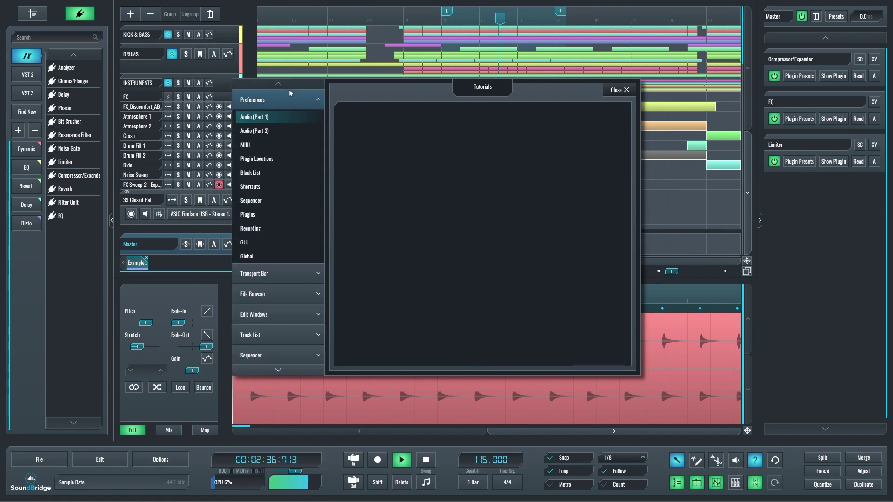
click(267, 130)
click(269, 145)
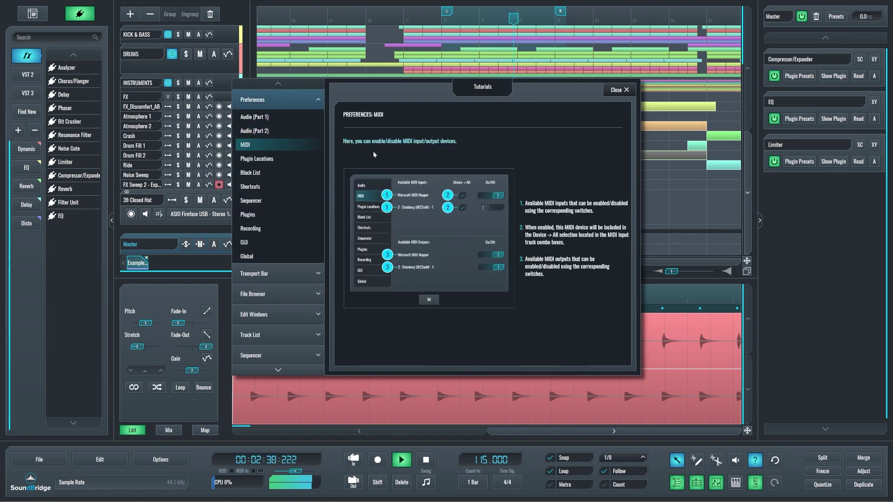
click(610, 93)
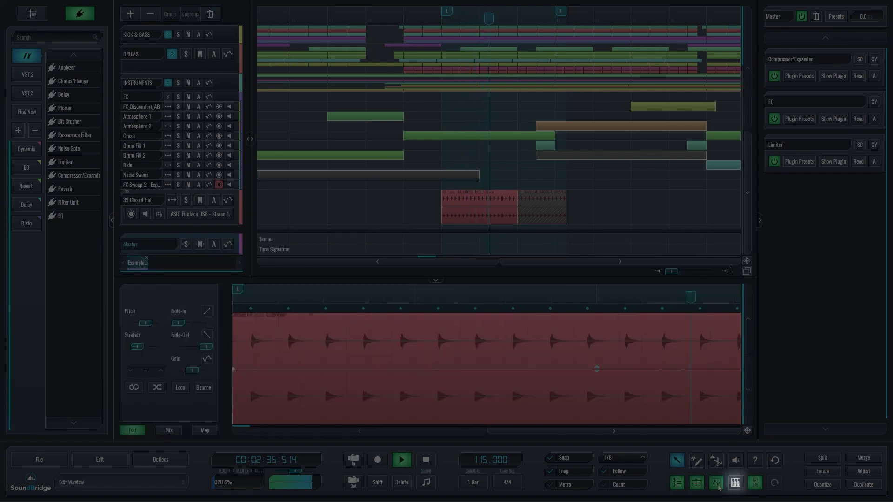
- Show the mixer in the main view and switch back to the sequencer
click(734, 483)
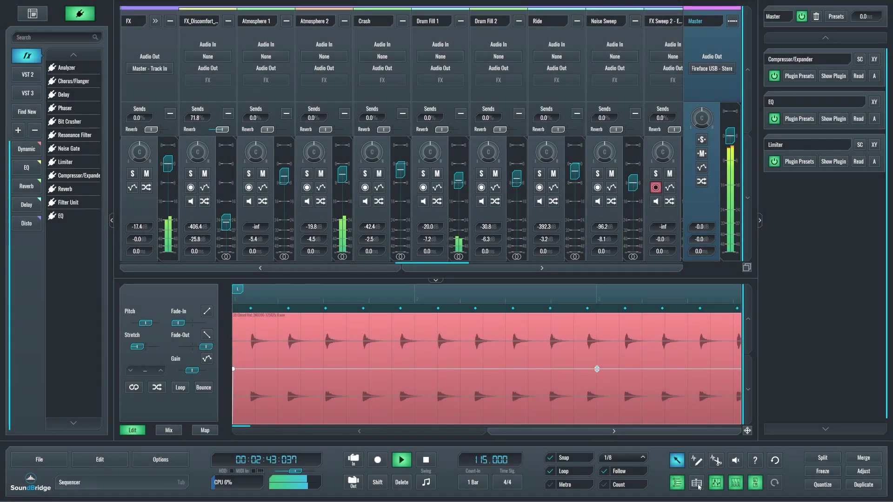
click(696, 484)
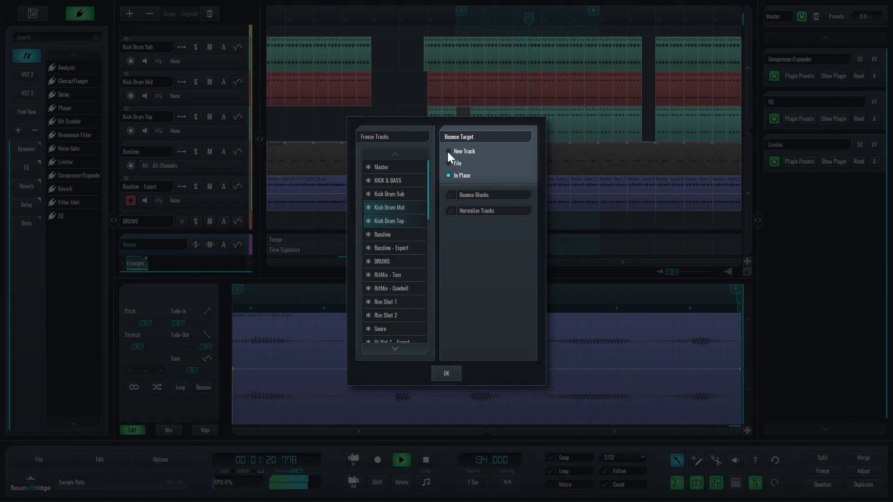
- Compare the New Track, File and In Place bounce targets for freezing, and choose In Place with only Kick Drum Mid selected
click(447, 151)
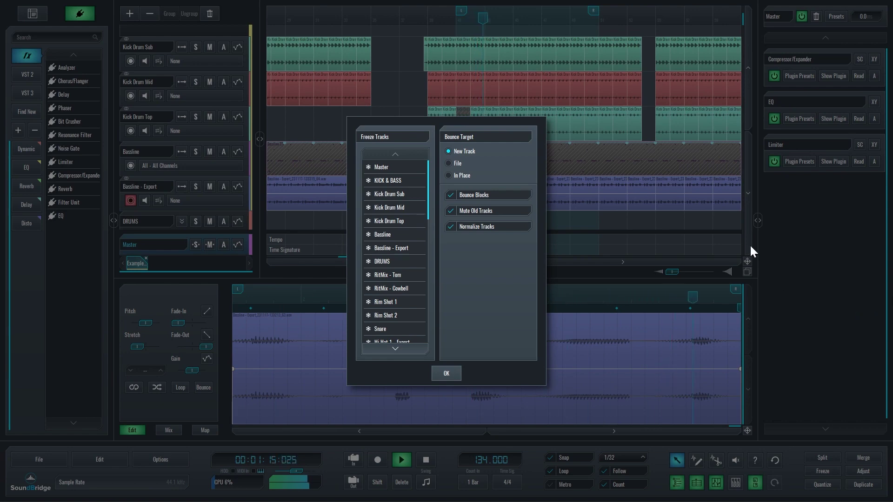
click(457, 163)
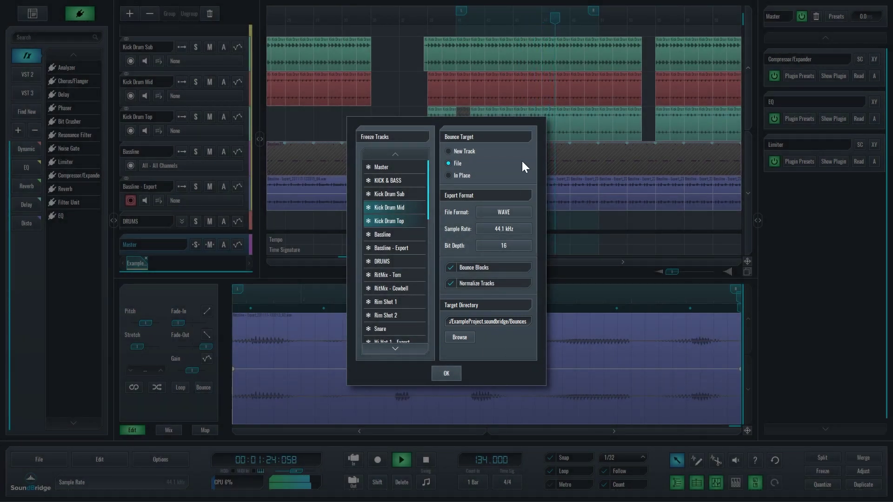
click(465, 175)
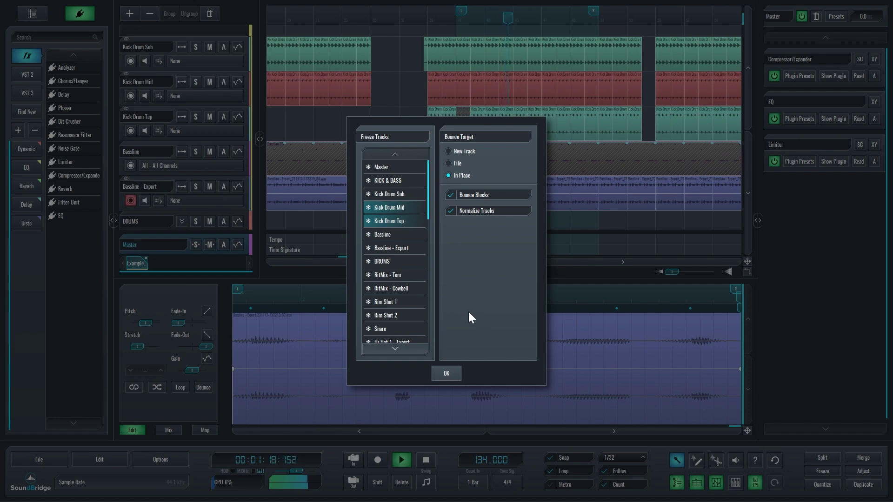
click(386, 255)
click(395, 217)
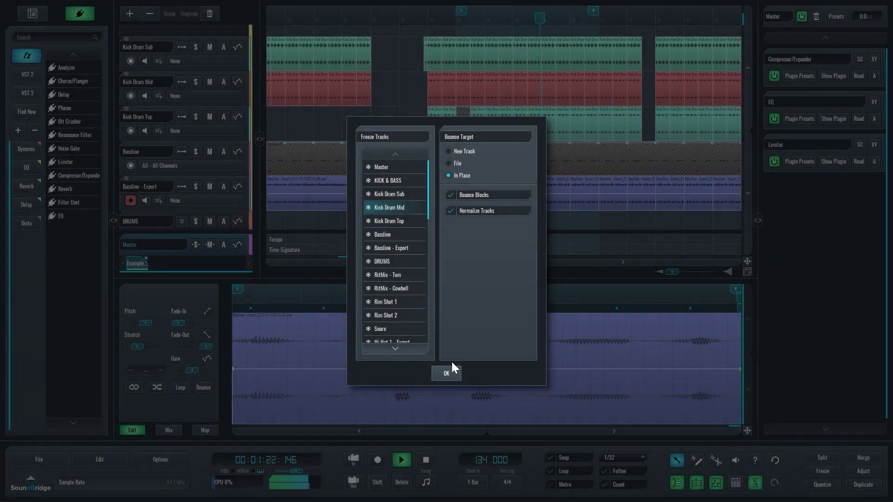